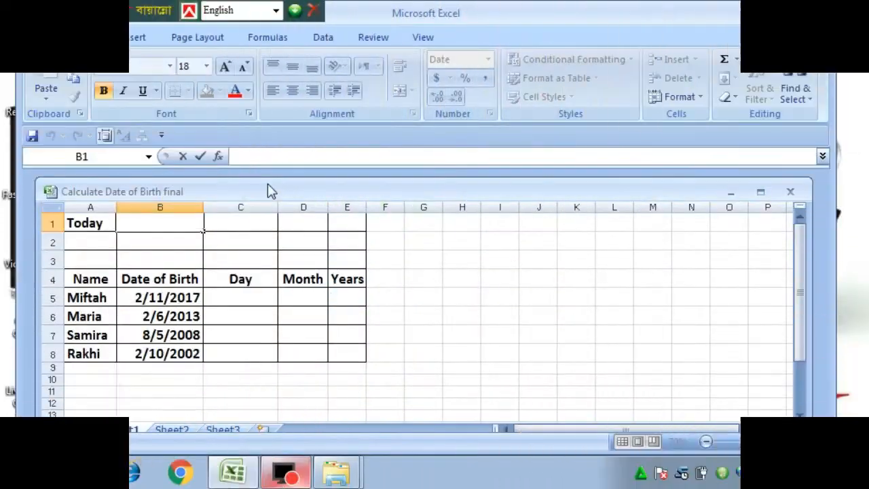
# - Enter =TODAY() in B1 so it displays 1/23/2019 beside the Today label
pyautogui.write('=')
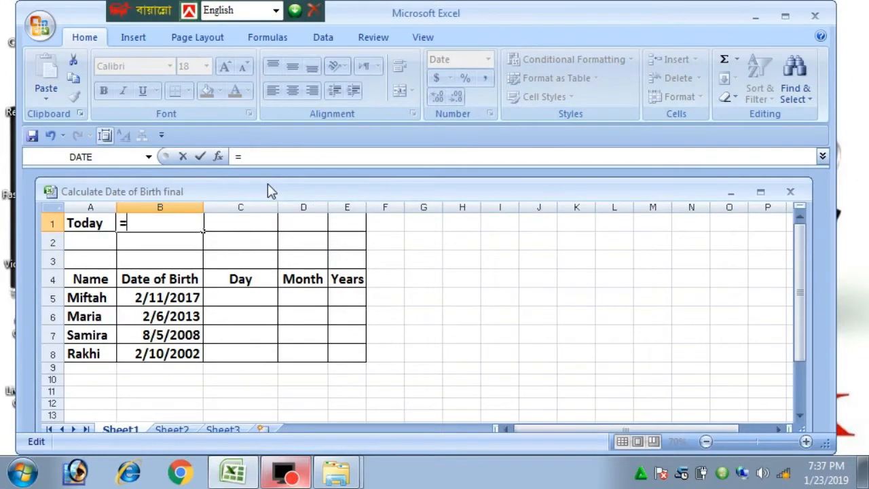
pyautogui.write('TODA')
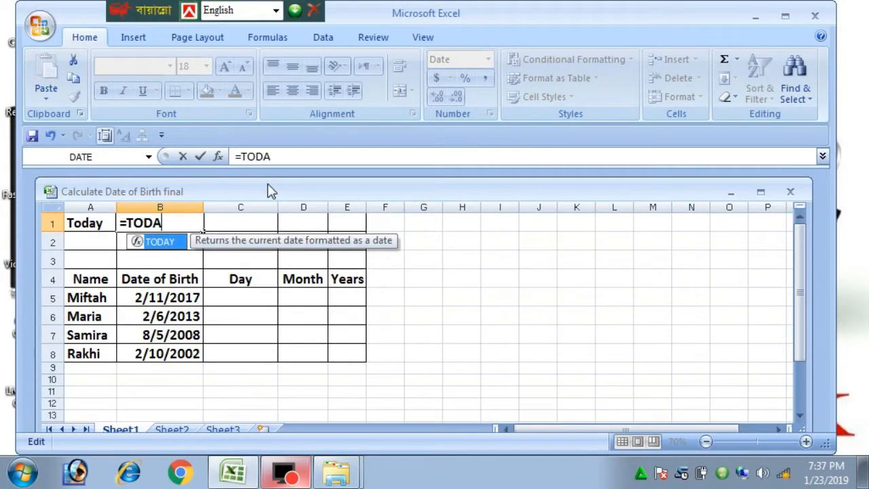
pyautogui.write('Y()')
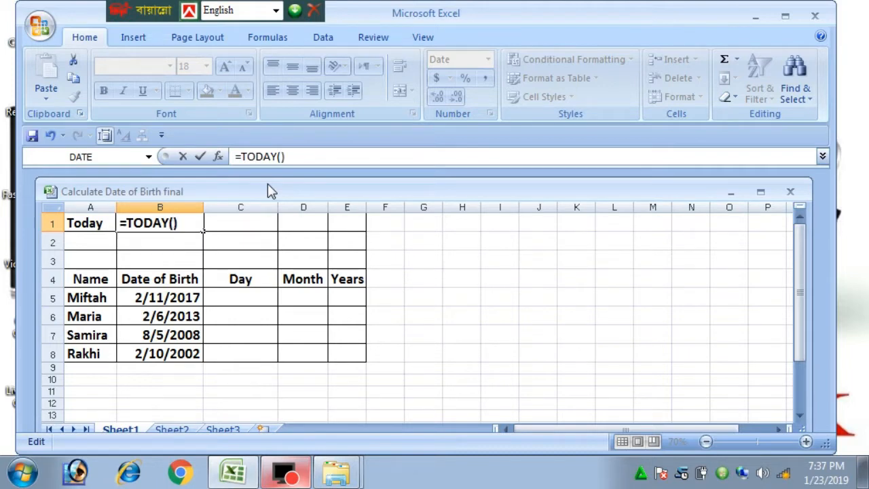
pyautogui.press('Return')
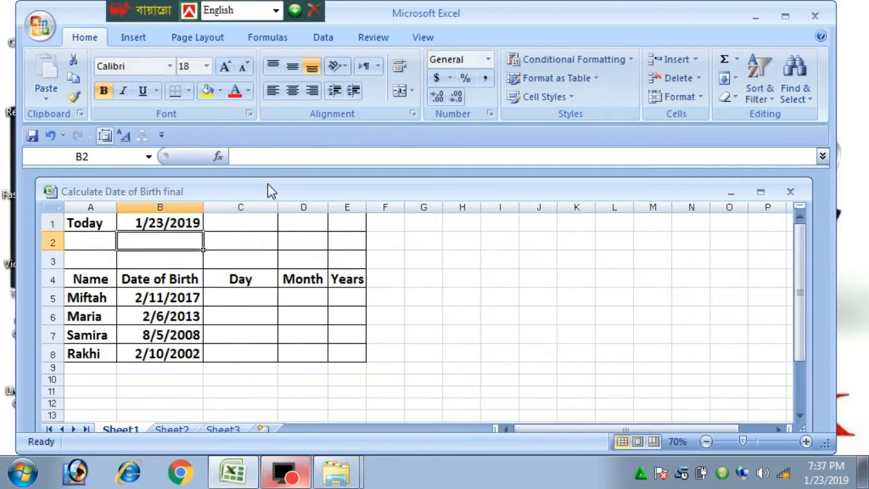
pyautogui.click(160, 224)
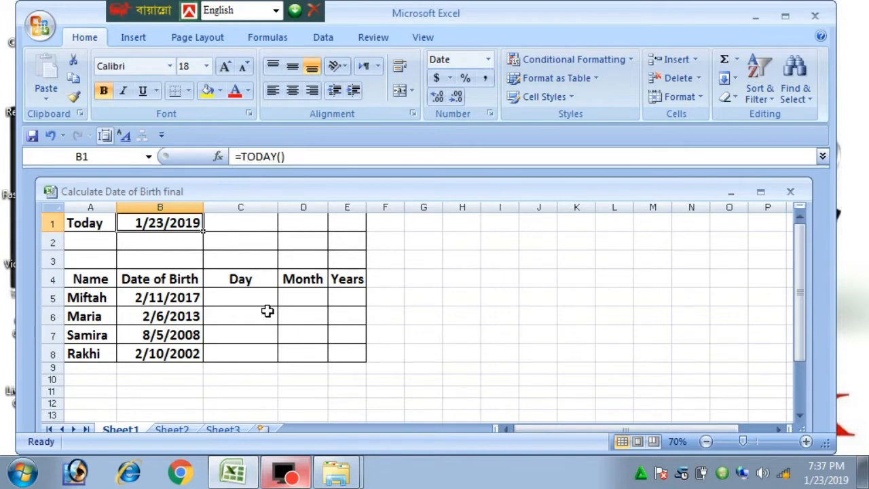
pyautogui.click(233, 296)
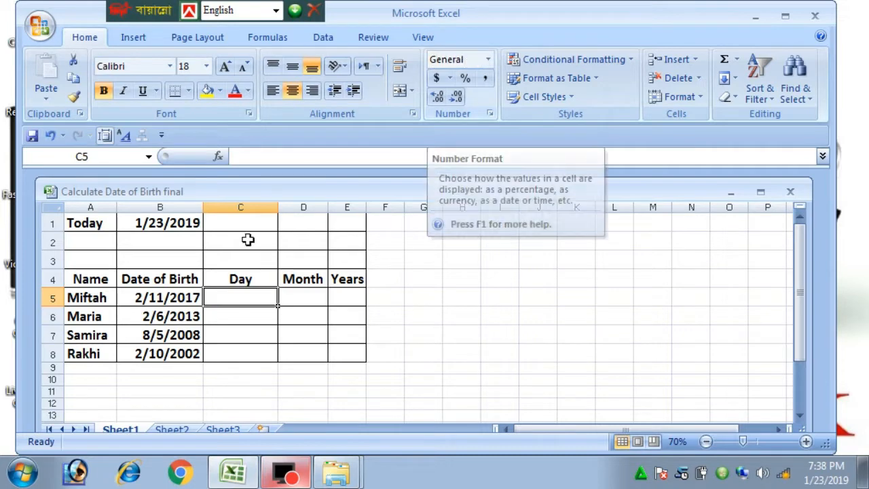
# - Enter =DATEDIF($B5,$B$1,"MD") in C5, giving 12 days for the first birth date
pyautogui.click(191, 298)
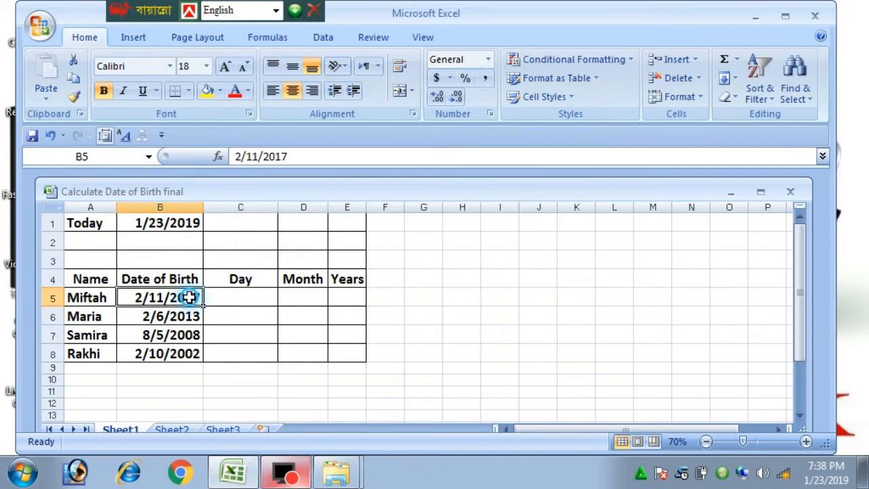
pyautogui.click(237, 296)
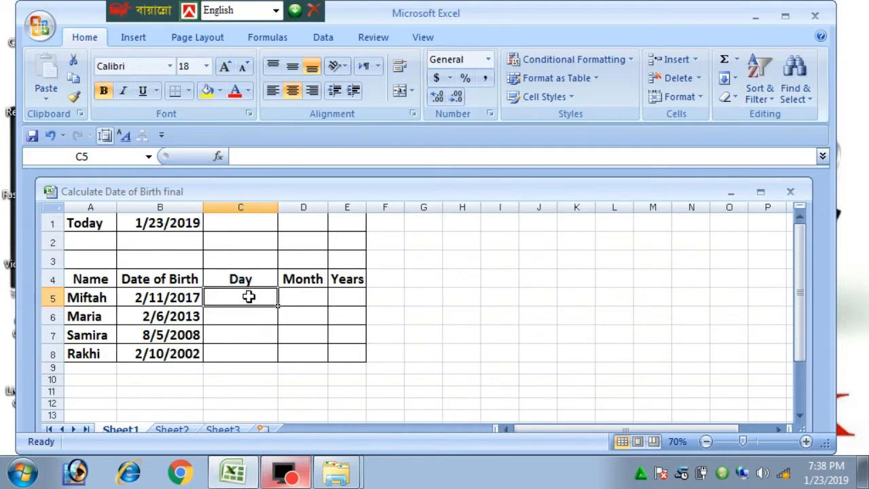
pyautogui.write('=')
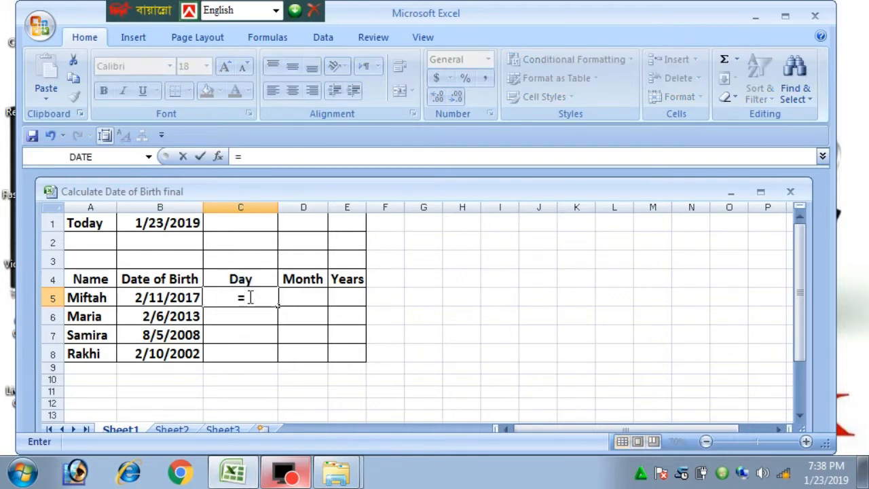
pyautogui.write('DAT')
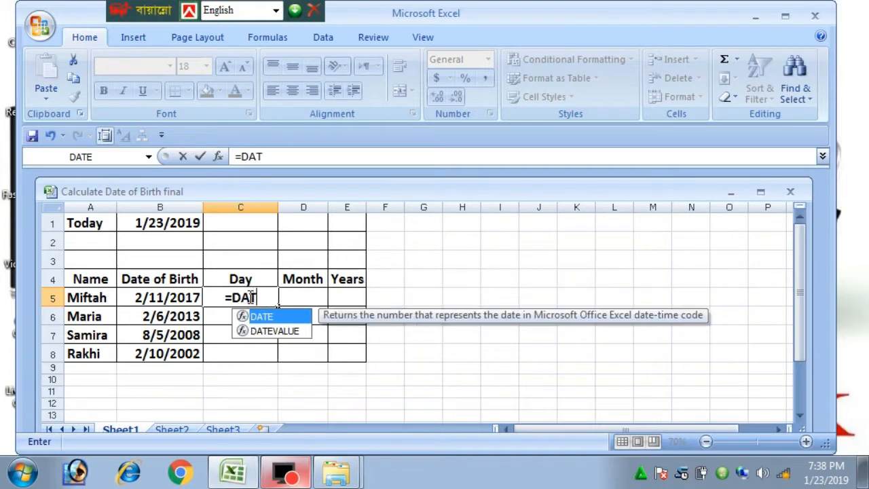
pyautogui.write('ED')
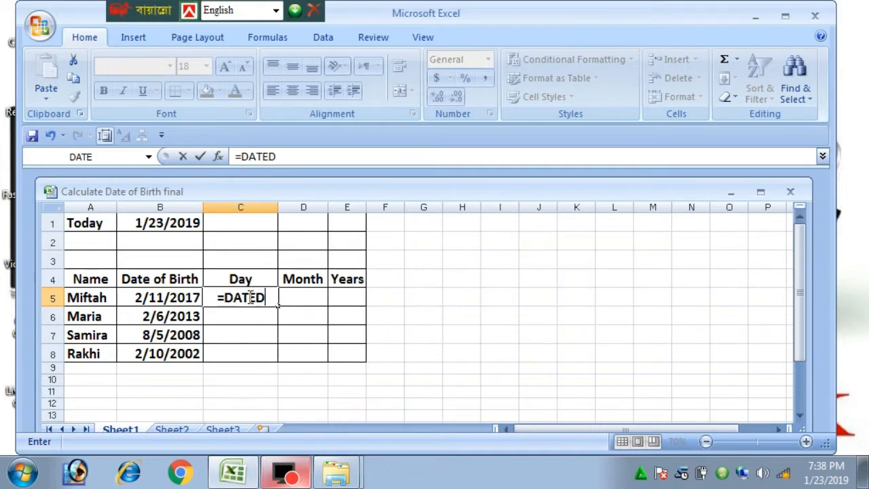
pyautogui.write('IF(')
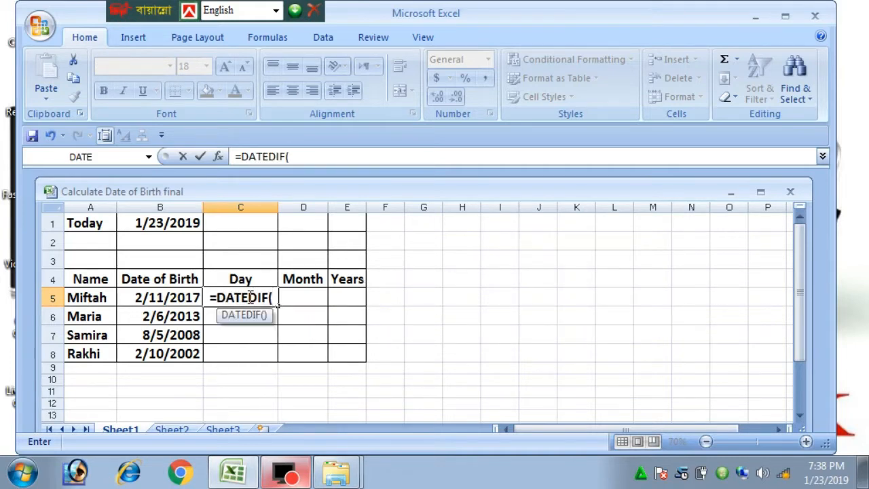
pyautogui.write('B')
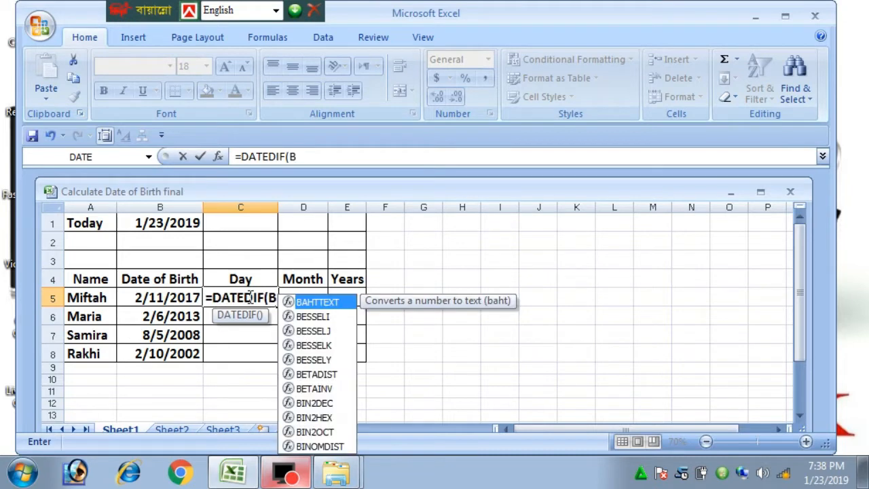
pyautogui.press('BackSpace')
pyautogui.write('$')
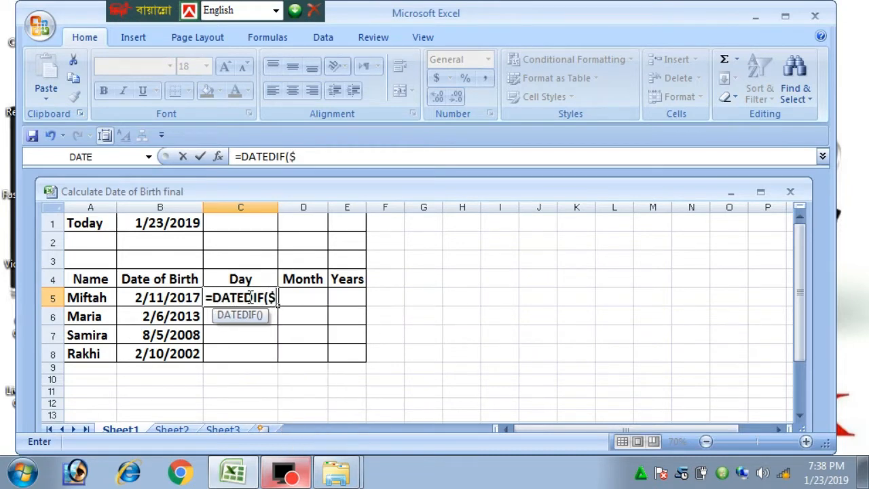
pyautogui.write('B5')
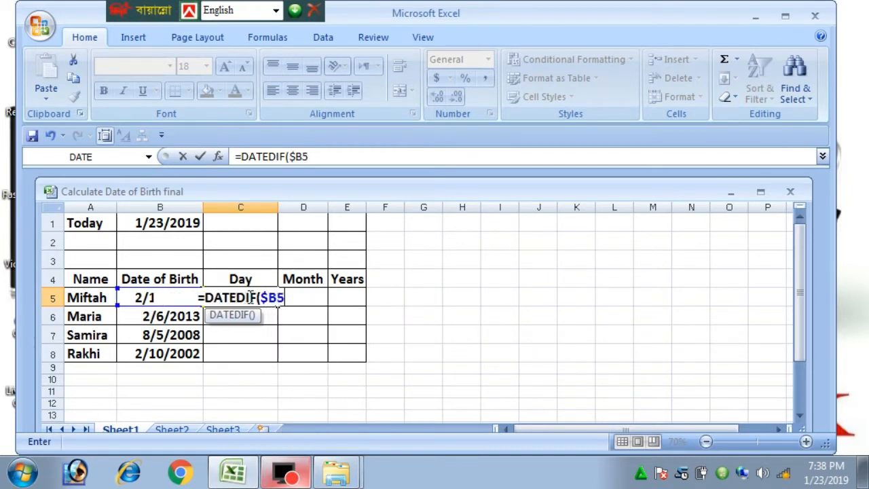
pyautogui.write(',')
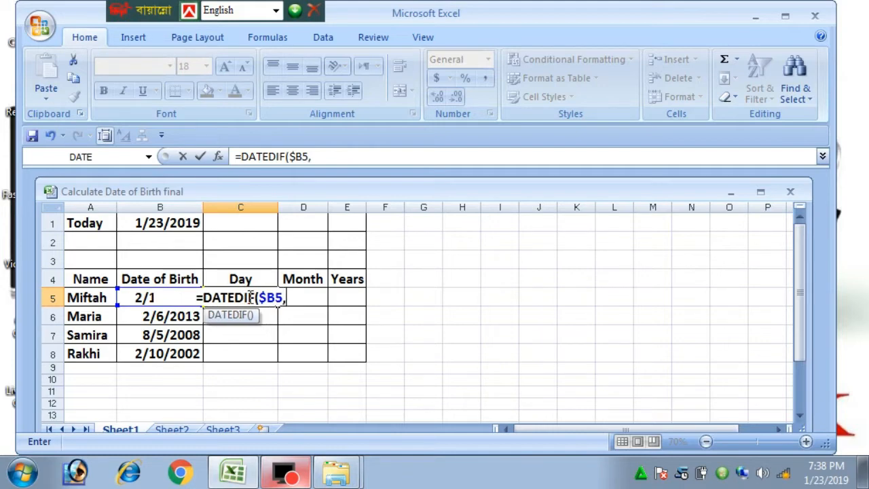
pyautogui.write('&')
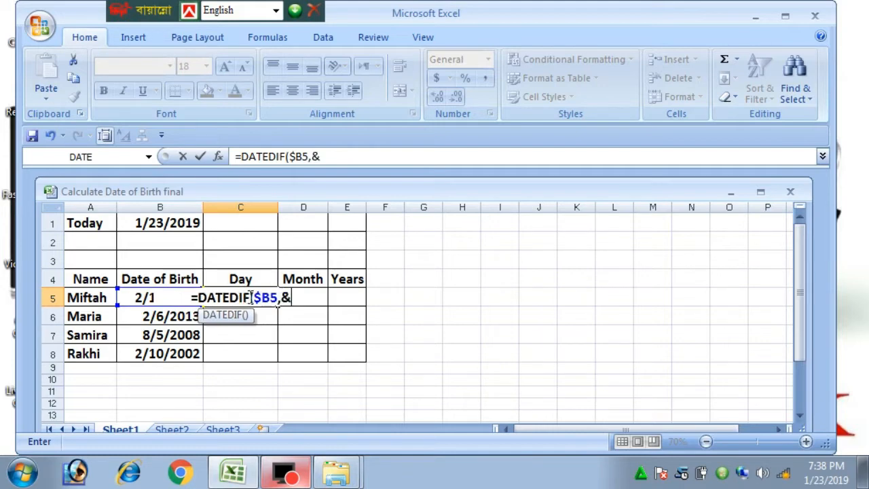
pyautogui.press('BackSpace')
pyautogui.write('$')
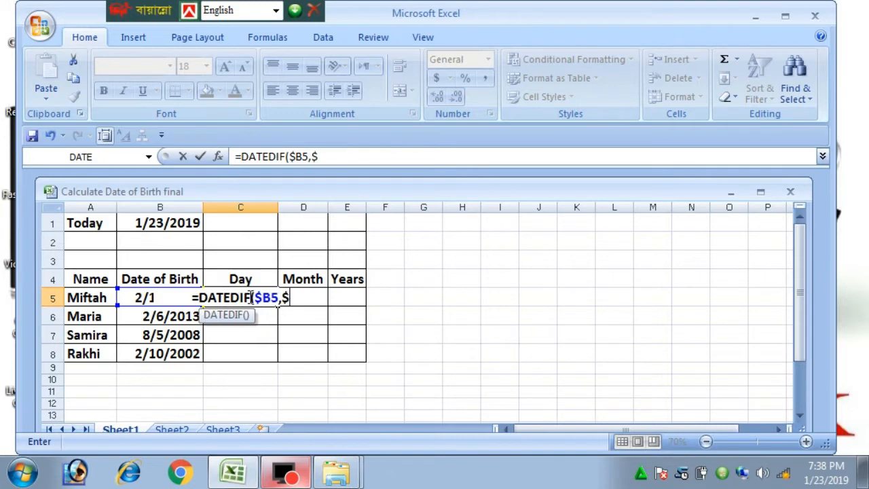
pyautogui.write('B')
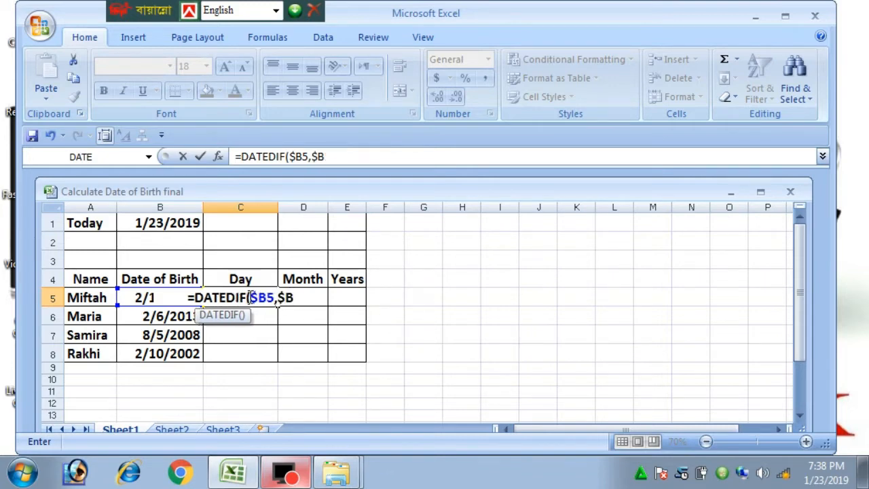
pyautogui.write('$1,')
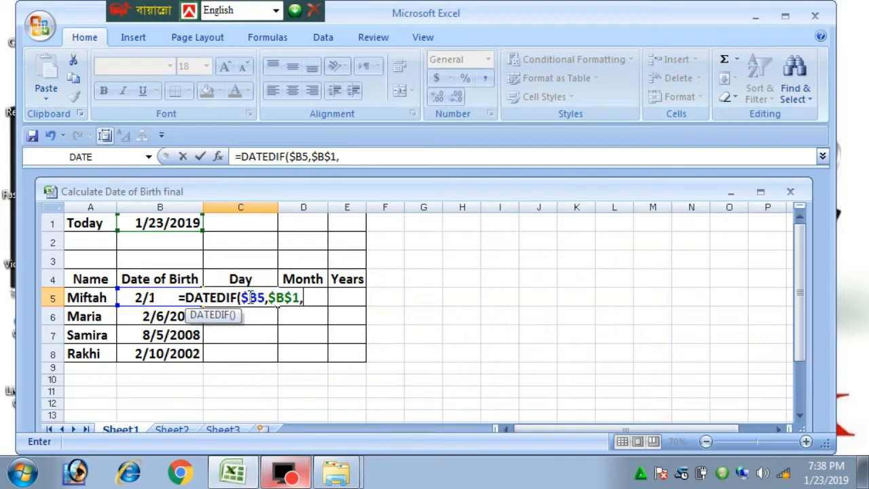
pyautogui.write('"')
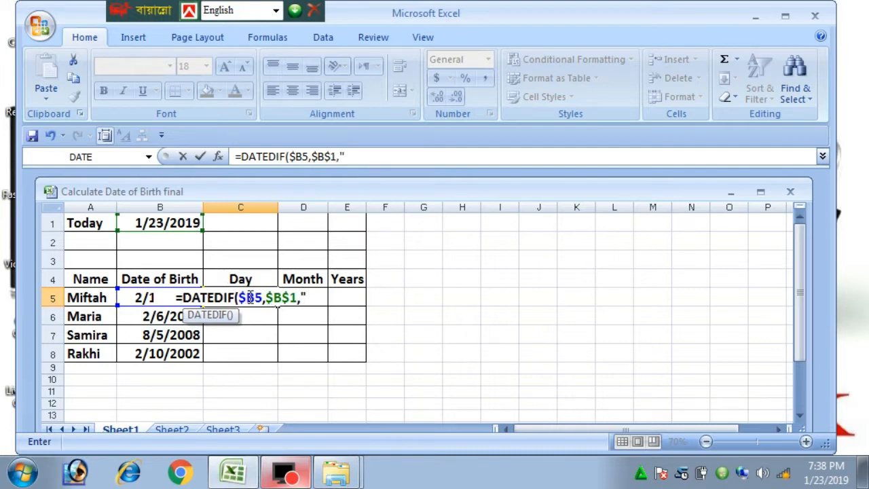
pyautogui.write('MD')
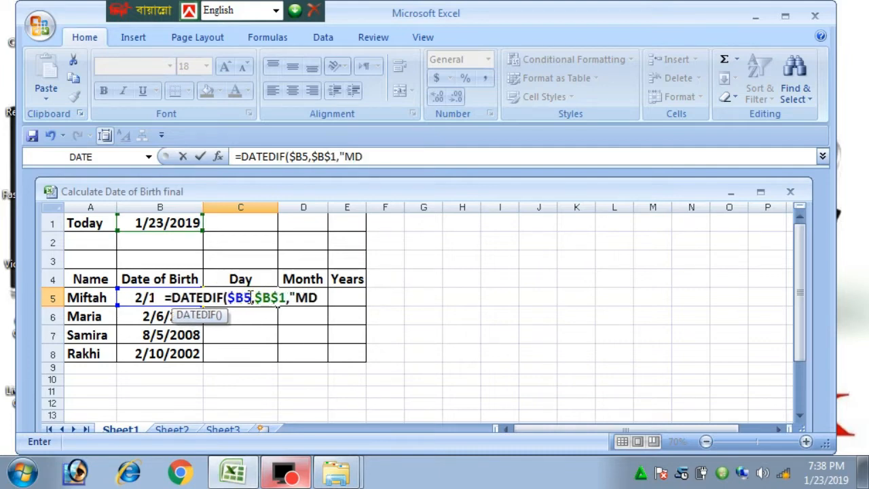
pyautogui.write('"')
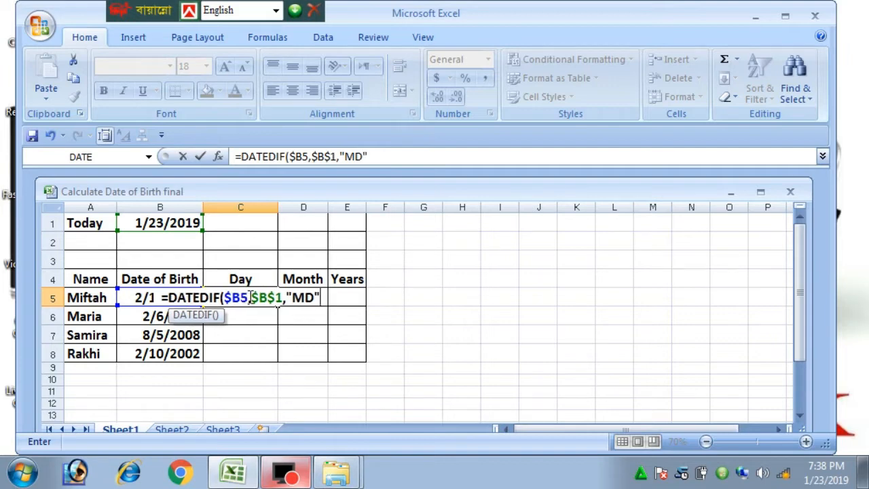
pyautogui.write(')')
pyautogui.press('Return')
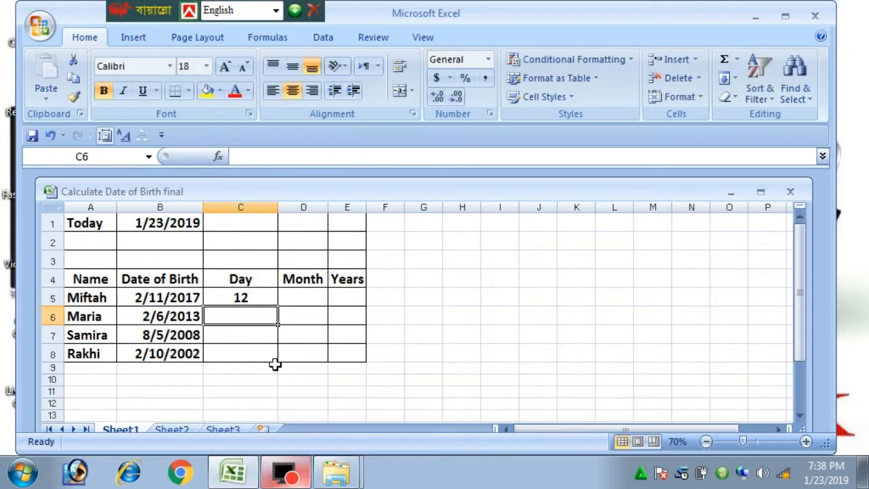
pyautogui.click(258, 298)
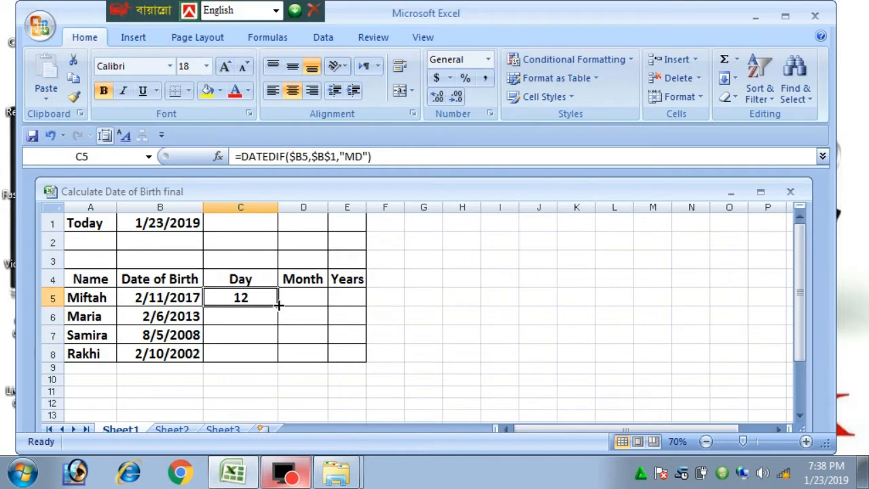
# - Copy the C5 formula across to E5 and change D5's interval to "YM", showing 11 months
pyautogui.moveTo(278, 306); pyautogui.dragTo(347, 305)
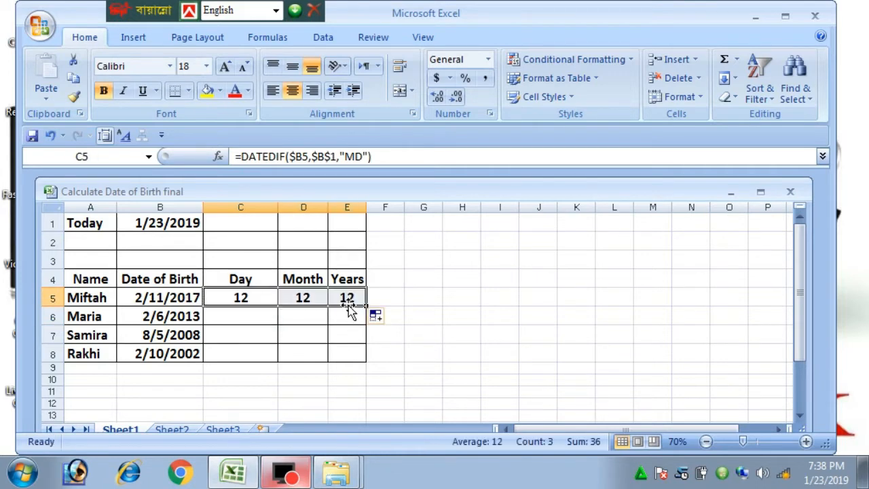
pyautogui.click(307, 296)
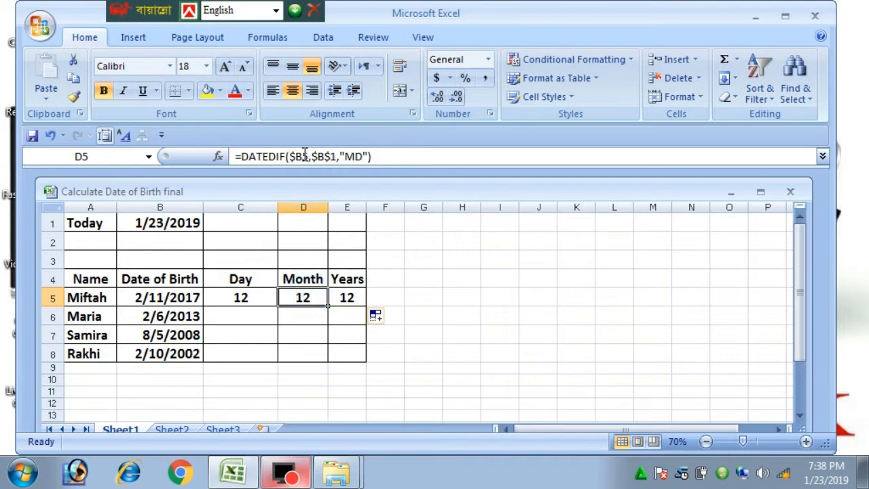
pyautogui.click(365, 156)
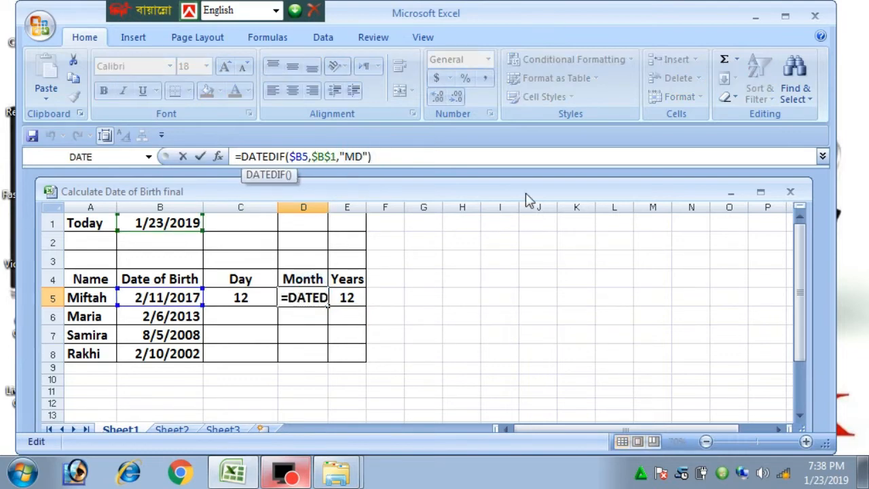
pyautogui.press('BackSpace')
pyautogui.press('BackSpace')
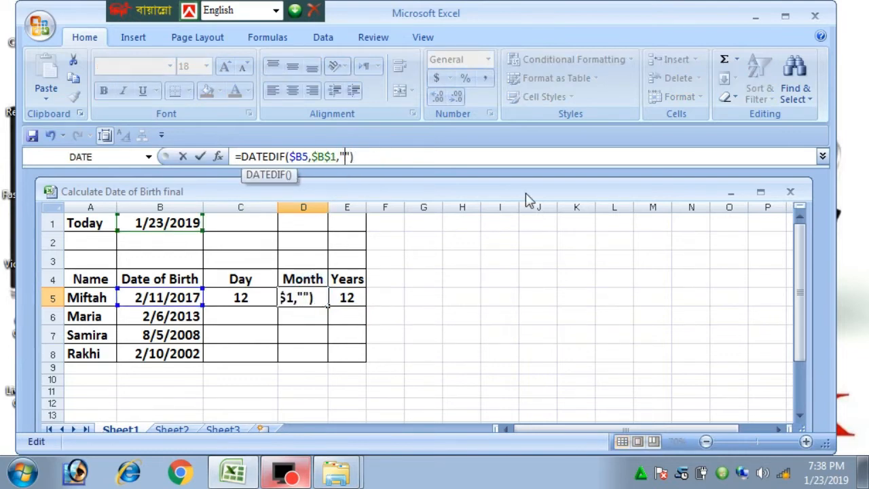
pyautogui.write('YM')
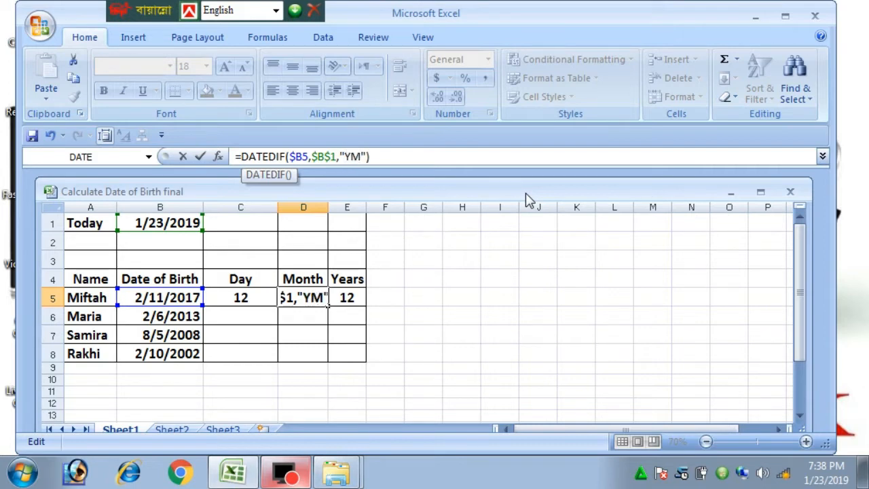
pyautogui.press('Return')
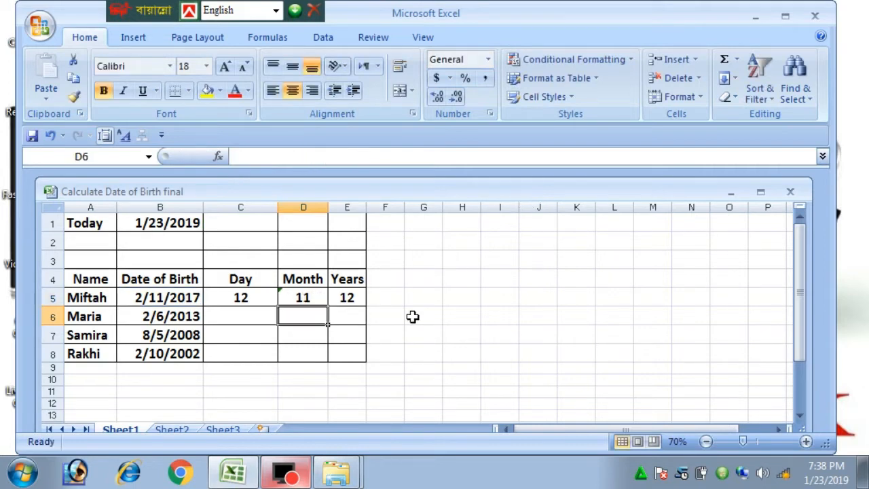
# - Change E5's interval to "Y", showing 1 year, then review the row 5 formulas
pyautogui.click(349, 297)
pyautogui.click(364, 156)
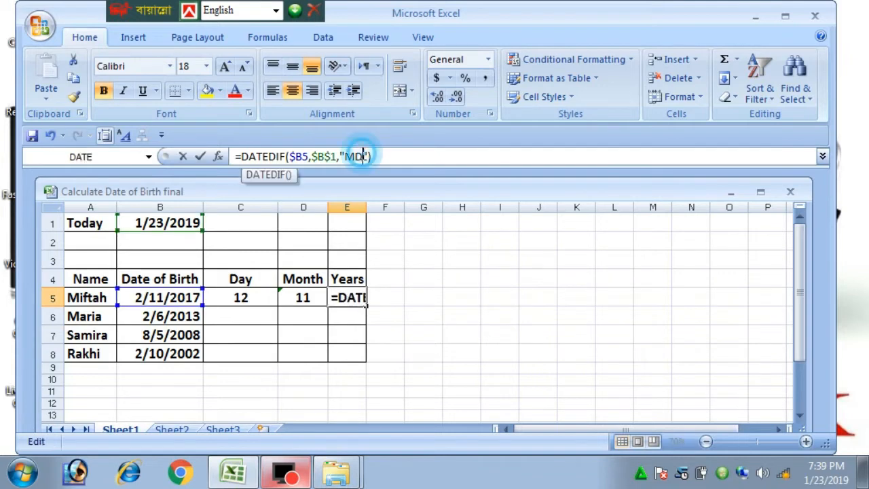
pyautogui.press('BackSpace')
pyautogui.press('BackSpace')
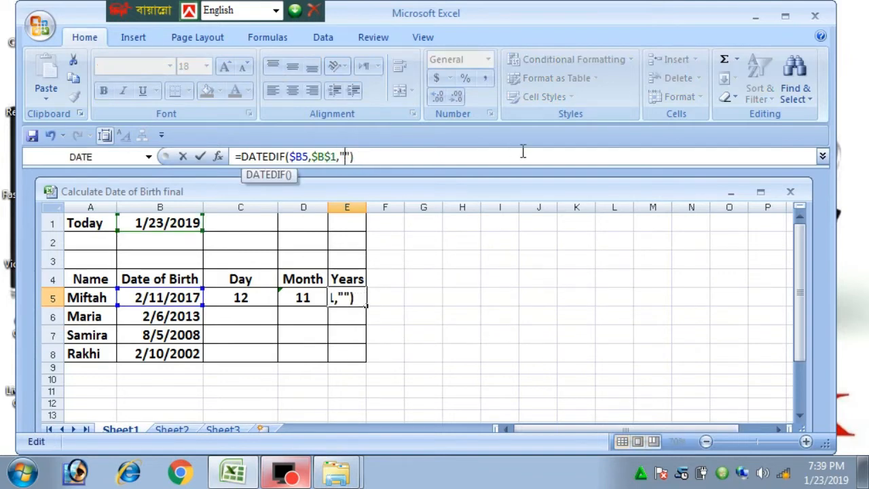
pyautogui.write('Y')
pyautogui.press('Return')
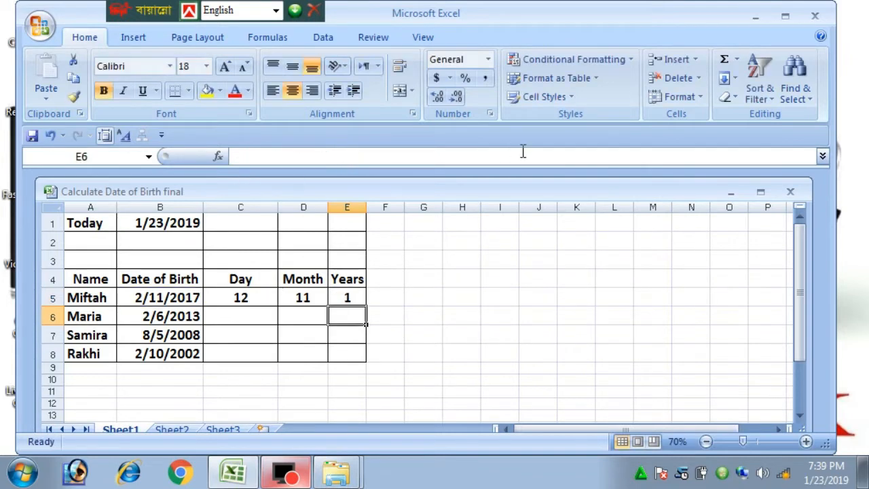
pyautogui.click(264, 297)
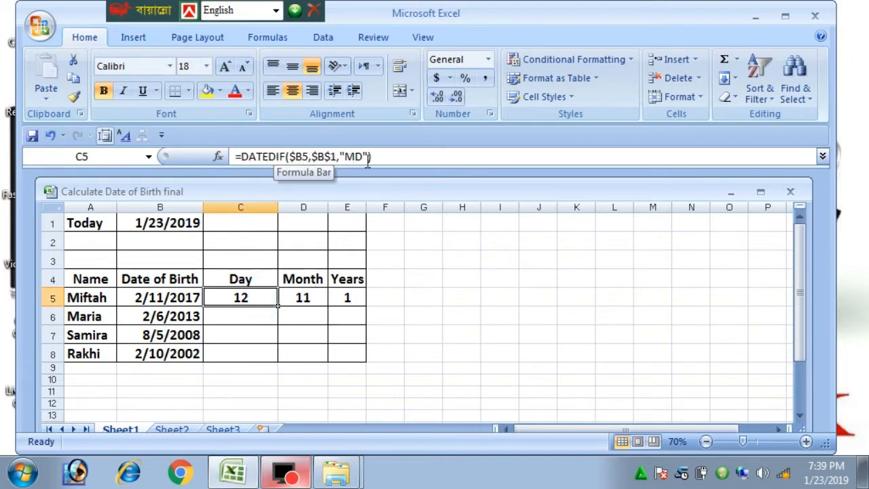
pyautogui.click(298, 297)
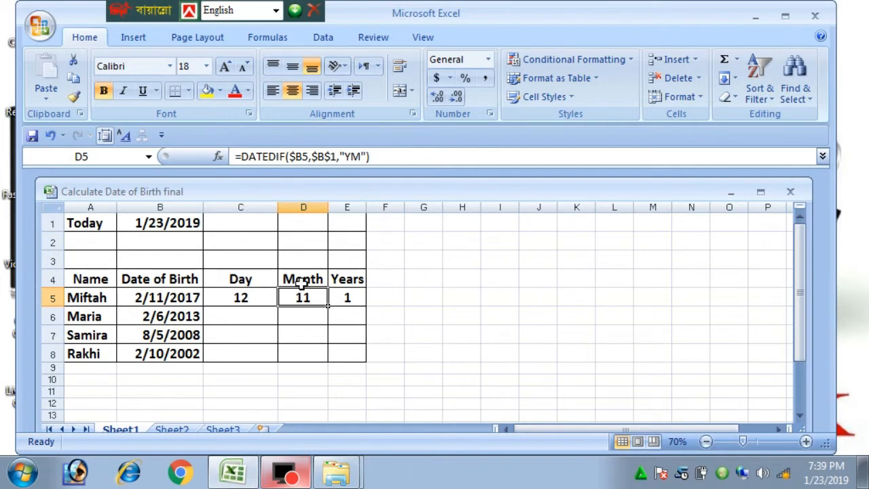
pyautogui.click(342, 296)
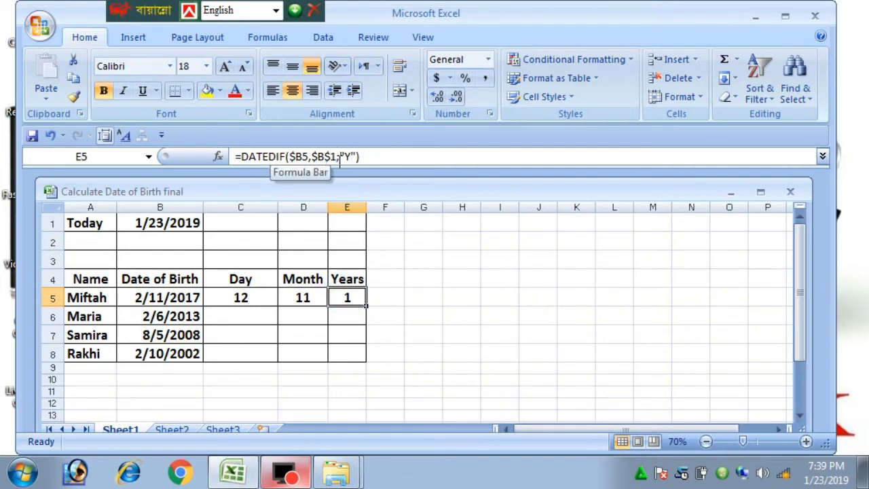
pyautogui.click(246, 302)
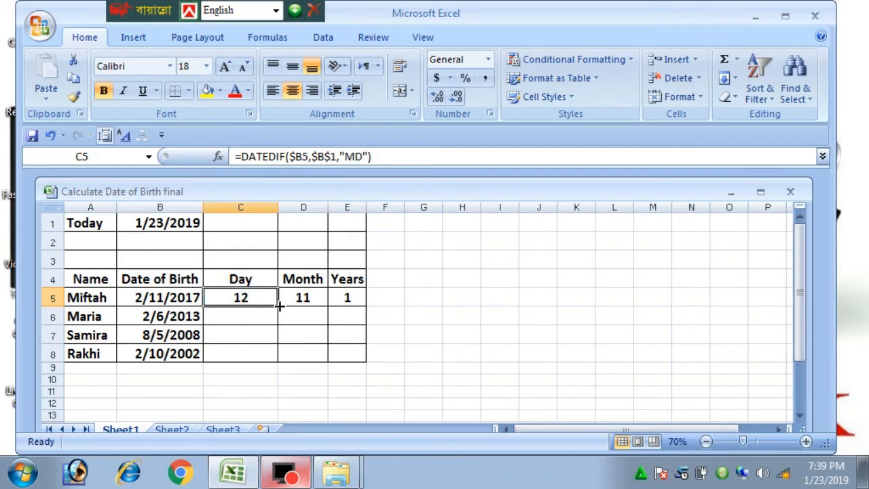
# - Fill the Day, Month and Years formulas down from row 5 to row 8
pyautogui.moveTo(278, 306); pyautogui.dragTo(271, 354)
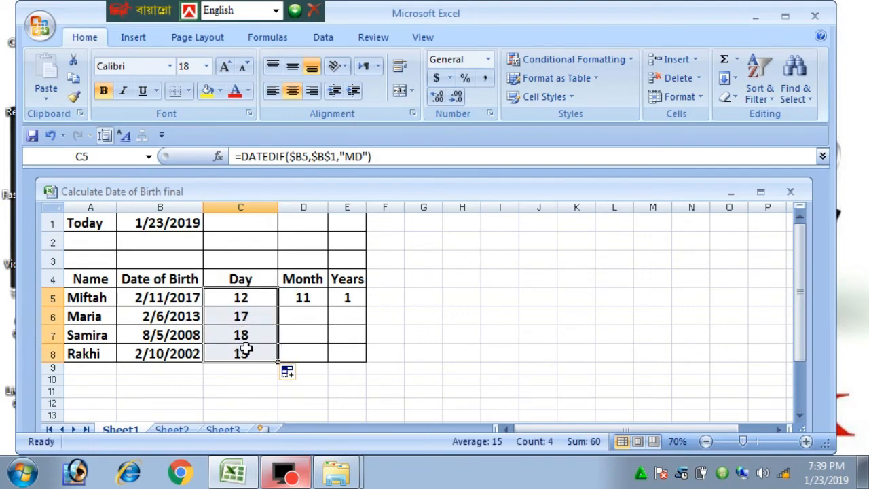
pyautogui.click(305, 297)
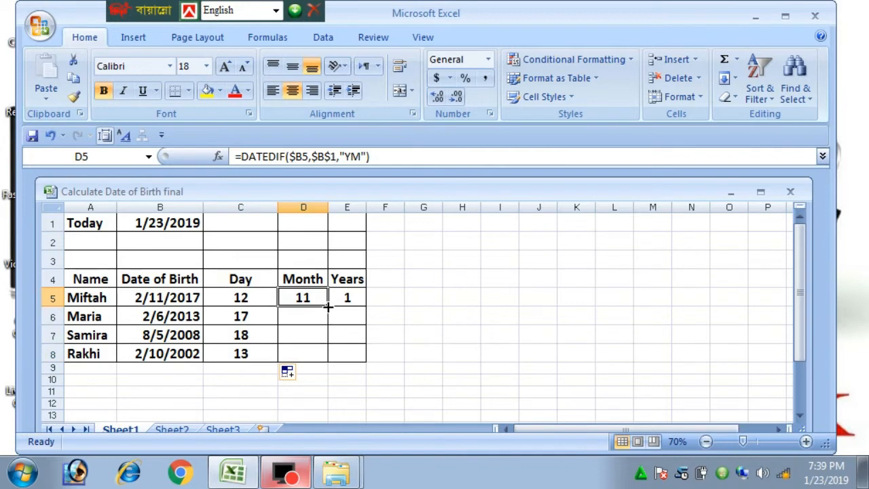
pyautogui.moveTo(328, 306); pyautogui.dragTo(321, 357)
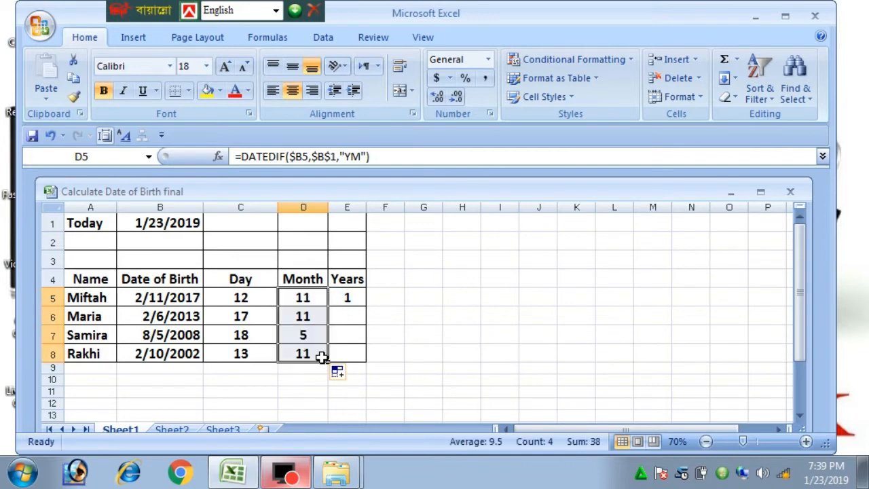
pyautogui.click(346, 297)
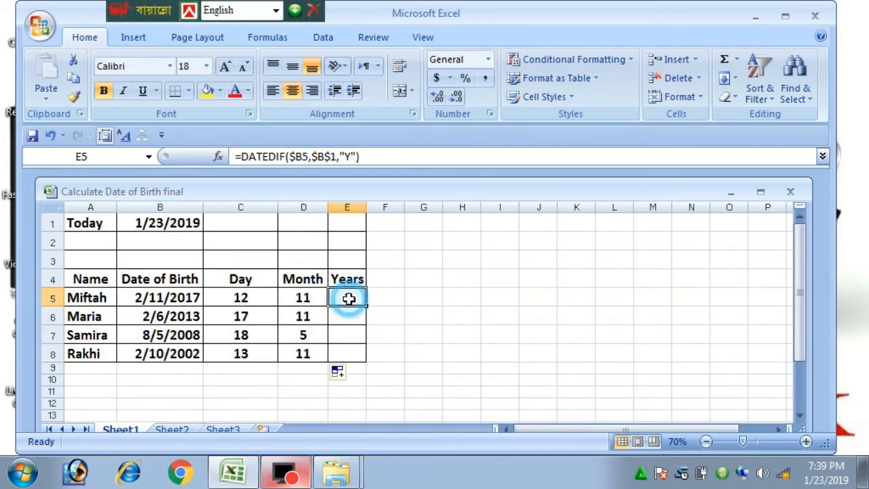
pyautogui.moveTo(367, 306); pyautogui.dragTo(362, 357)
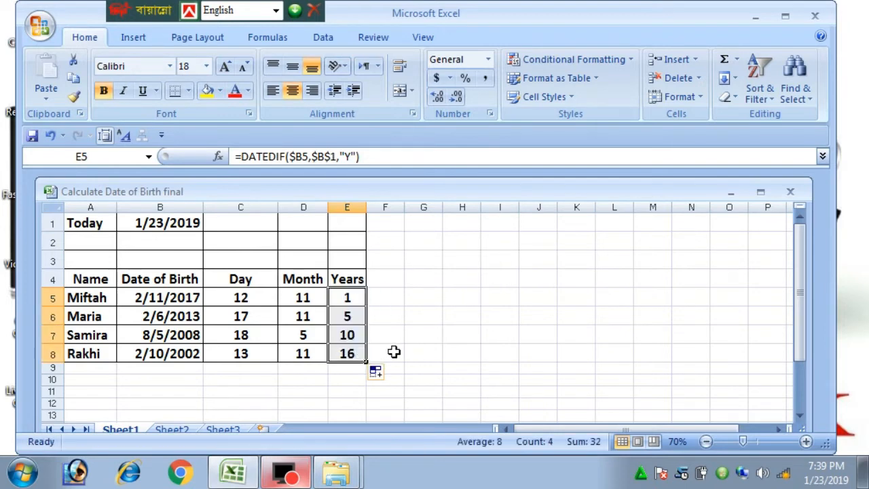
pyautogui.click(392, 350)
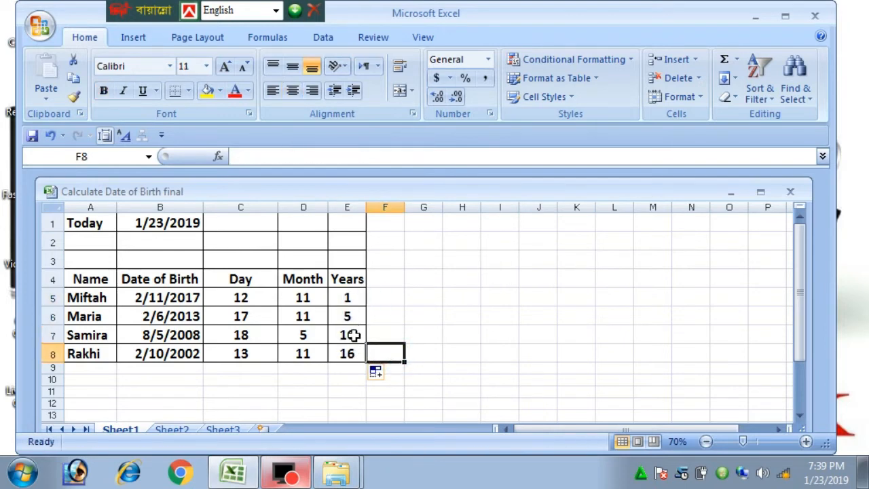
# - Review the first row's birth date and its Day and Month results
pyautogui.click(78, 297)
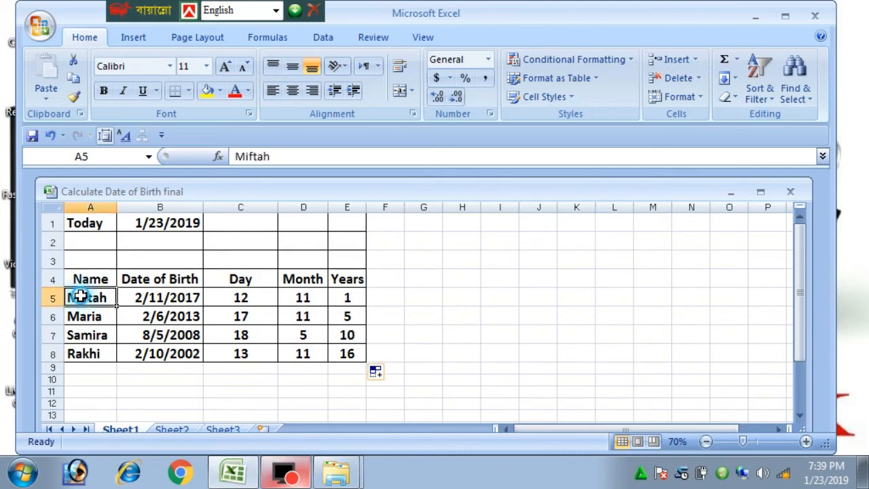
pyautogui.click(187, 297)
pyautogui.click(250, 297)
pyautogui.moveTo(267, 296); pyautogui.dragTo(288, 297)
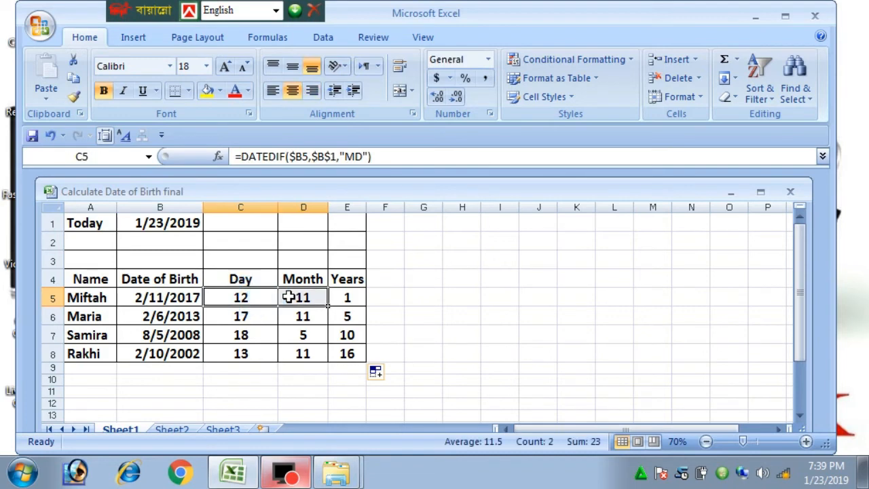
pyautogui.click(347, 300)
pyautogui.click(412, 300)
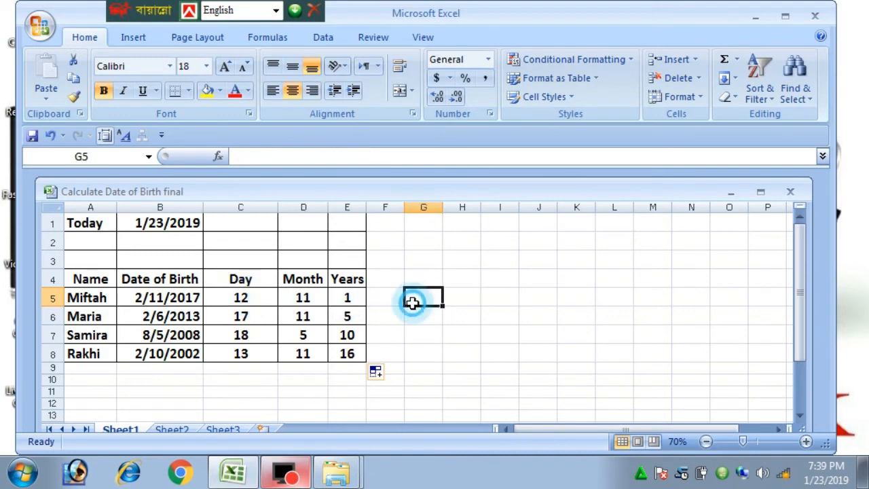